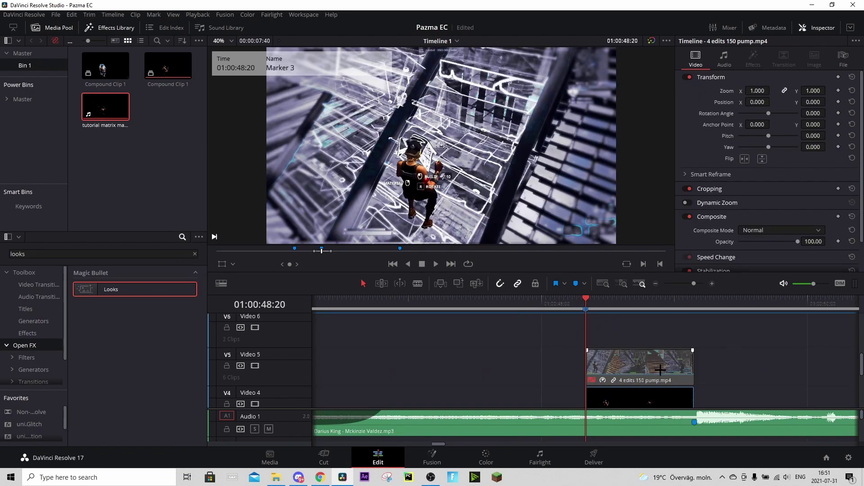
Enable the disabled 4 edits 150 pump.mp4 clip on the Video 5 track
scroll(660, 370, "down", 3)
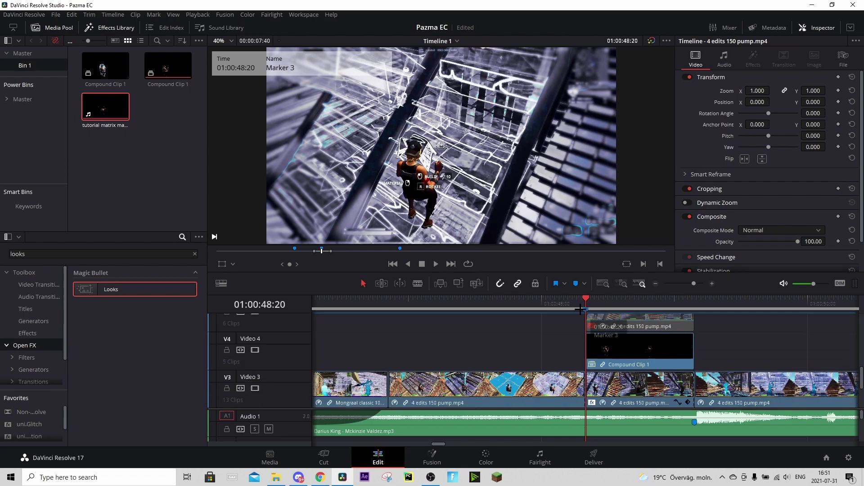
left_click(559, 301)
left_click_drag(558, 305, 603, 304)
scroll(627, 362, "up", 2)
left_click(635, 356)
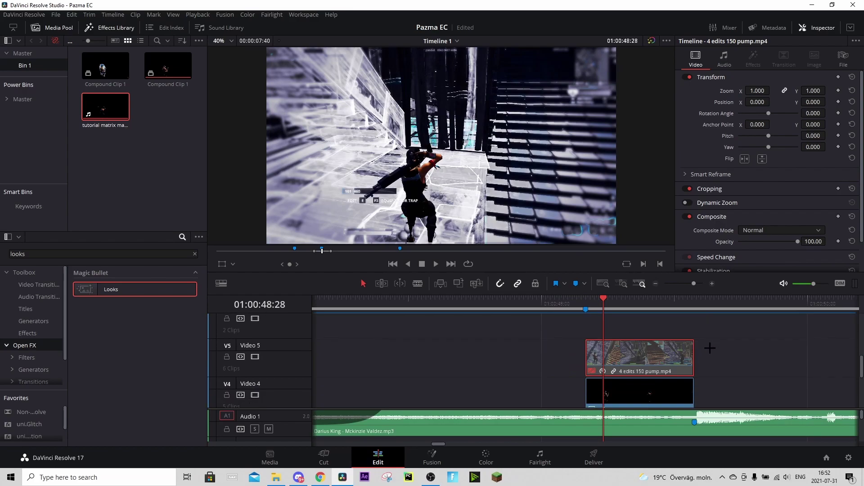
scroll(606, 342, "down", 1)
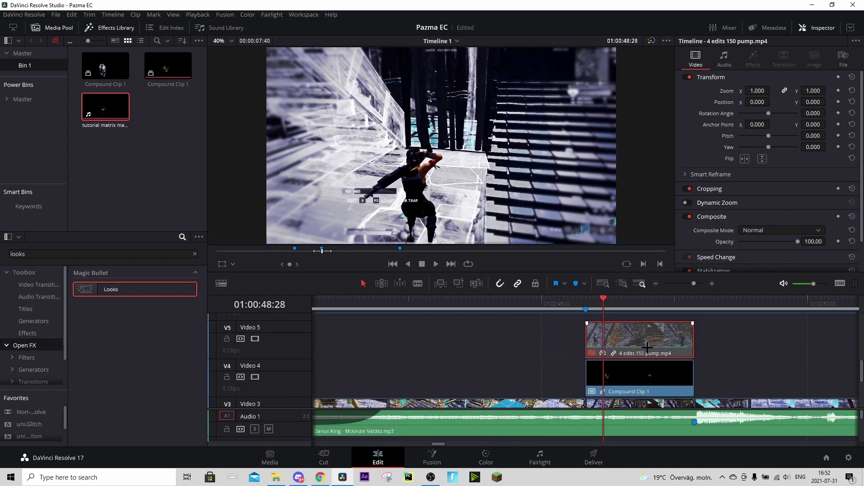
key("d")
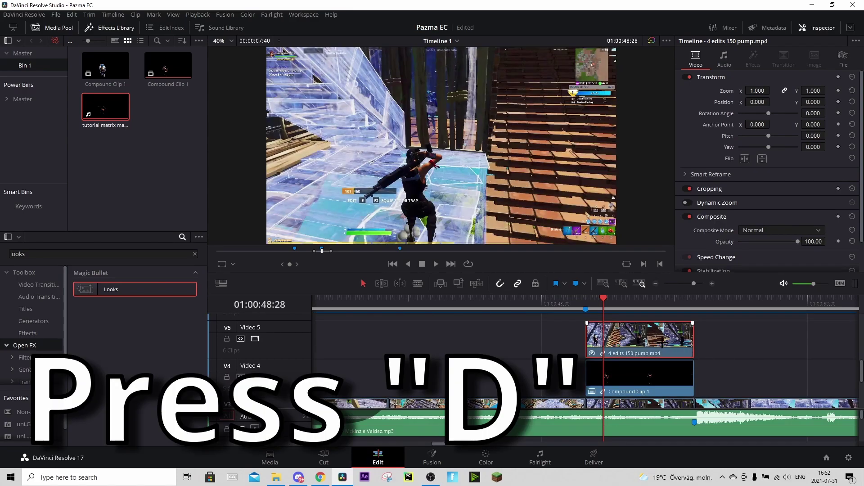
Move the newly enabled clip from Video 5 up to Video 6, keeping its timing
scroll(662, 343, "up", 2)
left_click_drag(645, 370, 646, 333)
left_click(660, 364)
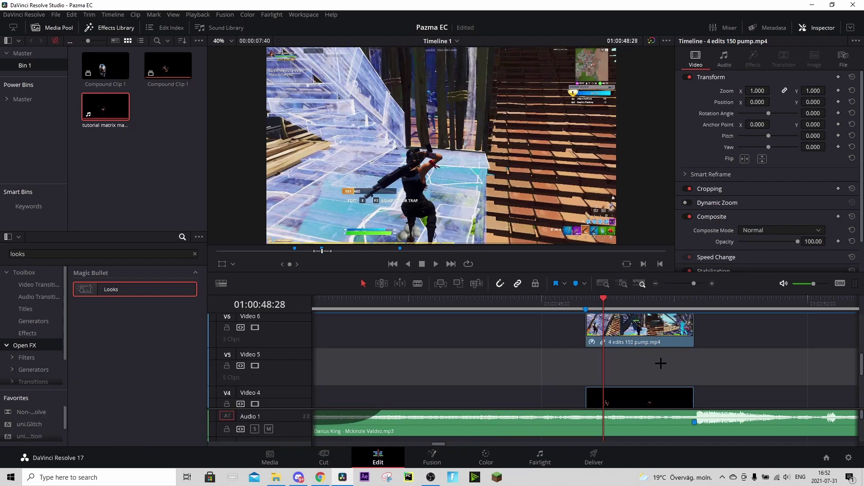
scroll(677, 363, "up", 1)
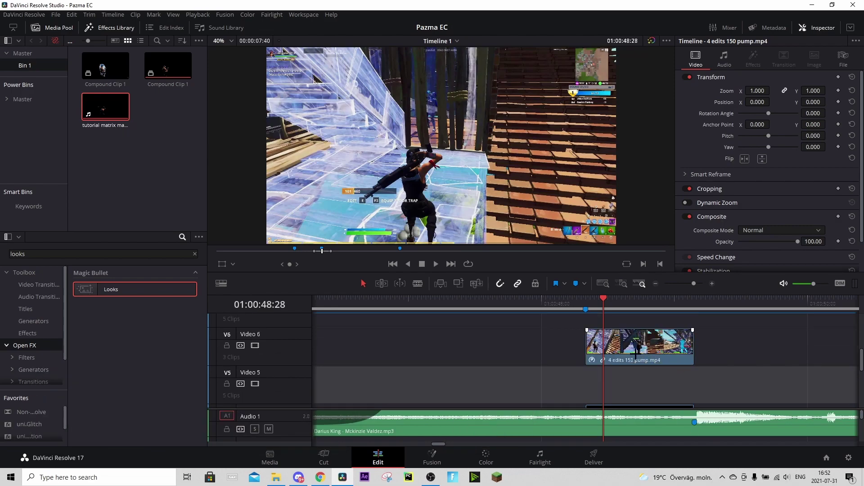
Convert the gameplay clip on Video 6 into a new compound clip, keeping the suggested name
right_click(630, 343)
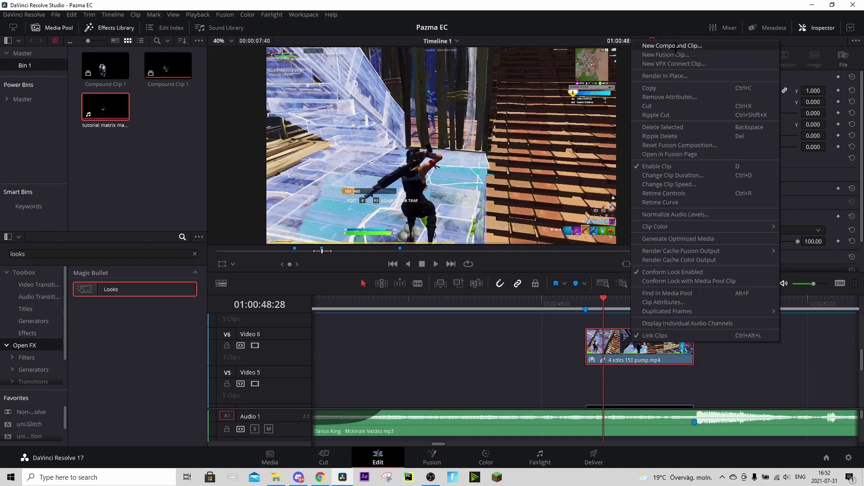
left_click(673, 47)
left_click(494, 263)
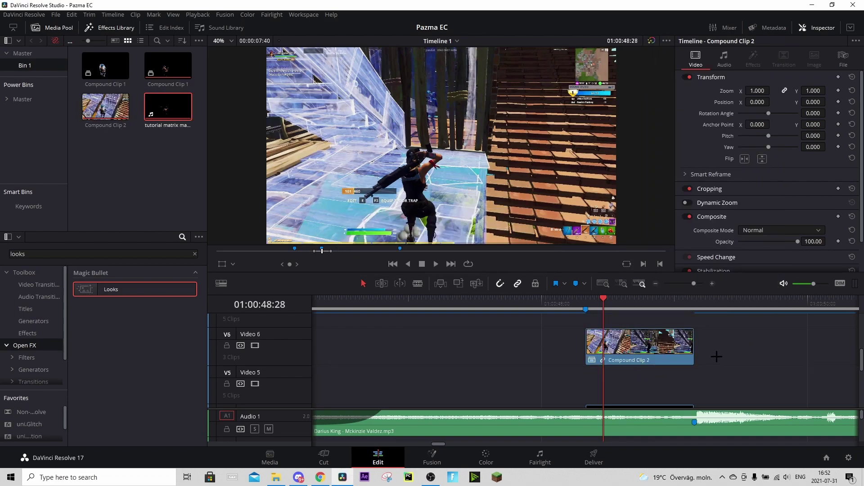
In the Video 6 compound clip's Fusion composition, align the uniTriangleWave node between MediaIn1 and MediaOut1 and scrub through its transition
left_click(613, 309)
mouse_move(616, 309)
left_mouse_down()
mouse_move(641, 309)
mouse_move(632, 309)
left_mouse_up()
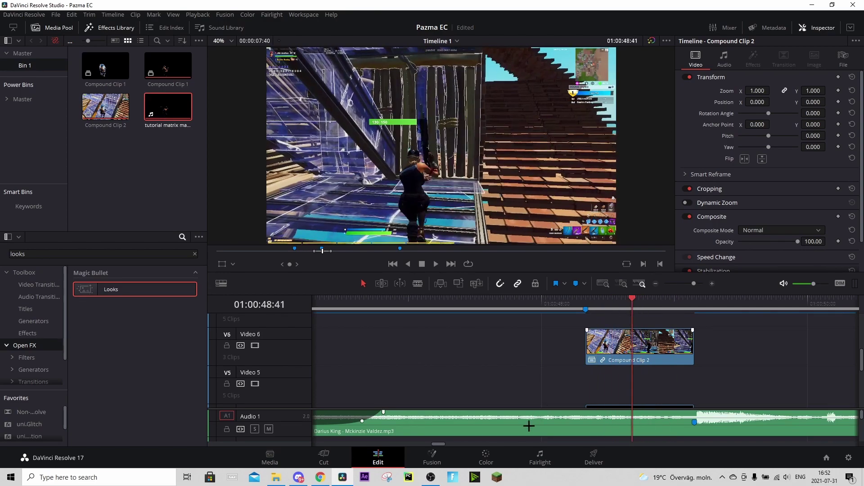
left_click(431, 456)
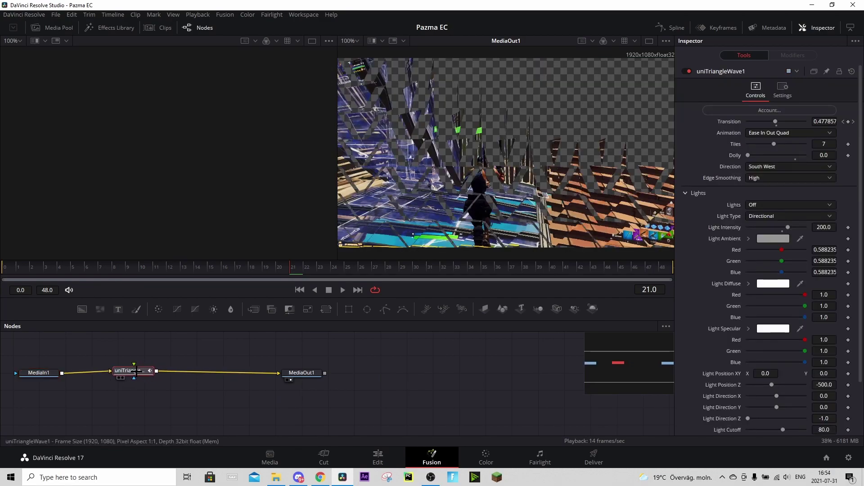
left_click_drag(132, 370, 140, 372)
left_click(199, 389)
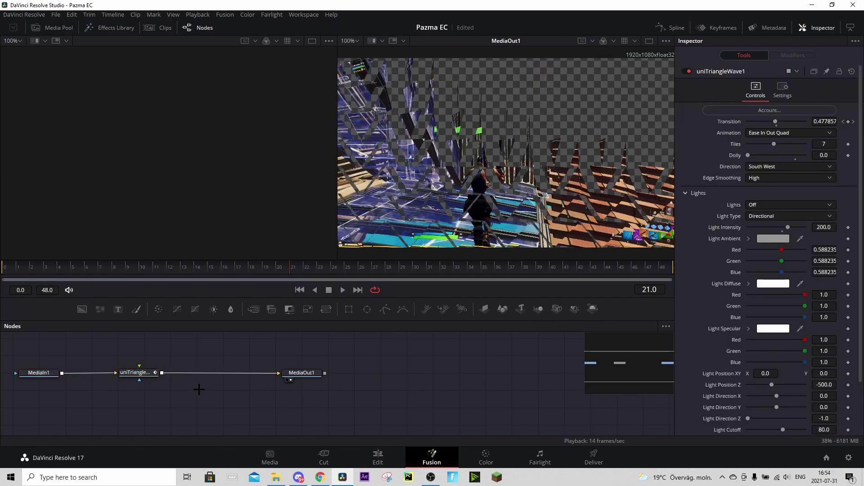
left_click_drag(244, 271, 129, 276)
Return to the Edit page and disable the compound clip on Video 6
left_click(382, 456)
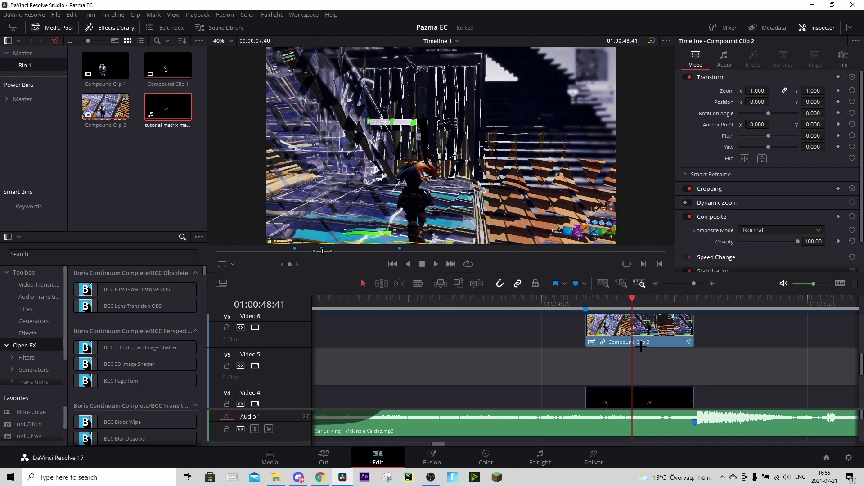
left_click(641, 345)
key("d")
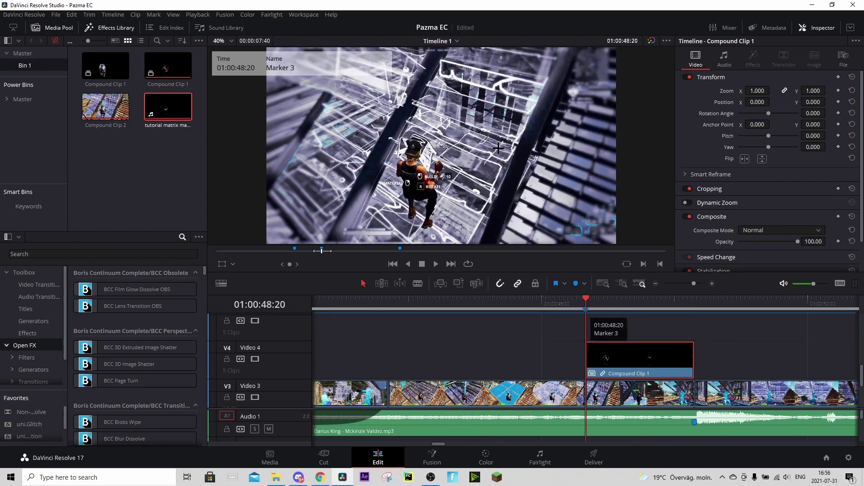
In the Video 4 compound clip's Fusion composition, wire S_EdgeColorize and Glow1 between MediaIn1 and MediaOut1, then return to the Edit page
left_click_drag(630, 303, 642, 318)
scroll(634, 363, "up", 1)
left_click(431, 455)
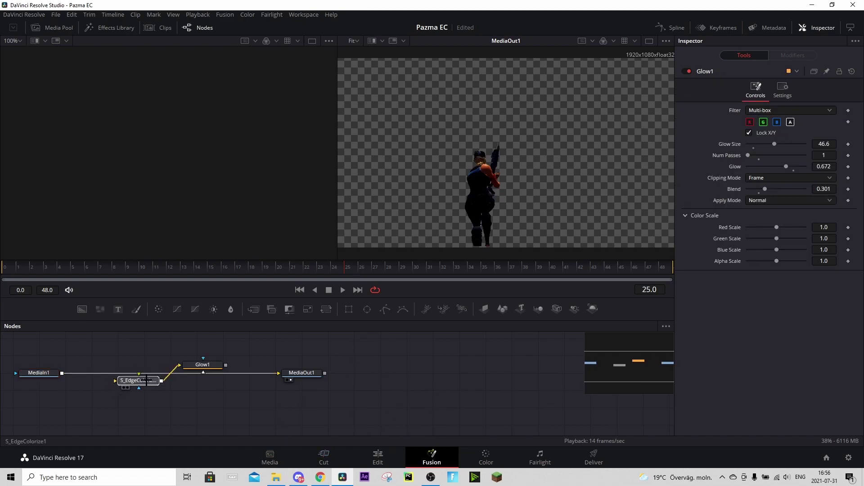
left_click(136, 380)
left_click_drag(272, 373, 129, 380)
left_click_drag(201, 365, 198, 377)
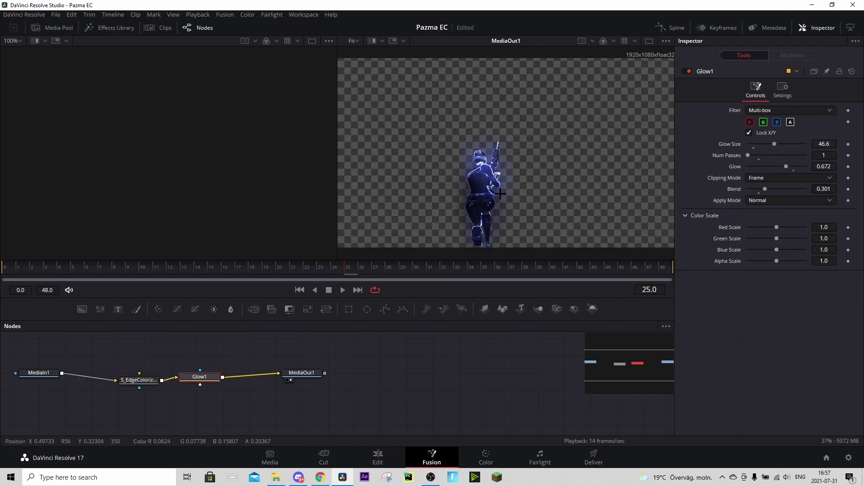
left_click(139, 380)
left_click(378, 457)
Add an Adjustment Clip on Video 5 ending flush with the compound clips, and save the project
scroll(674, 381, "up", 2)
scroll(673, 381, "down", 1)
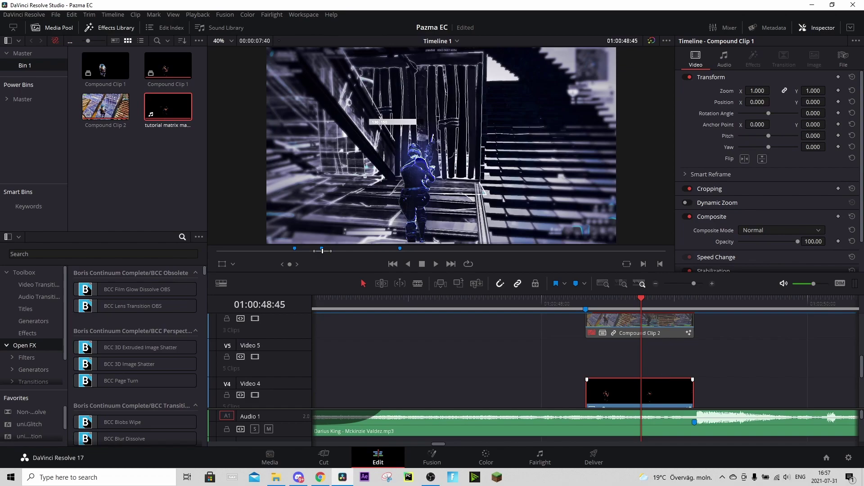
left_click_drag(694, 284, 690, 284)
scroll(640, 355, "down", 1)
scroll(585, 360, "up", 1)
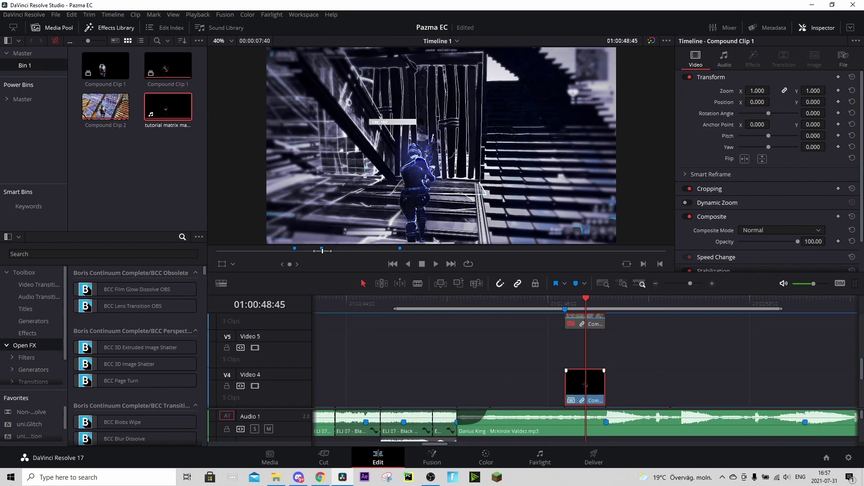
scroll(587, 338, "up", 1)
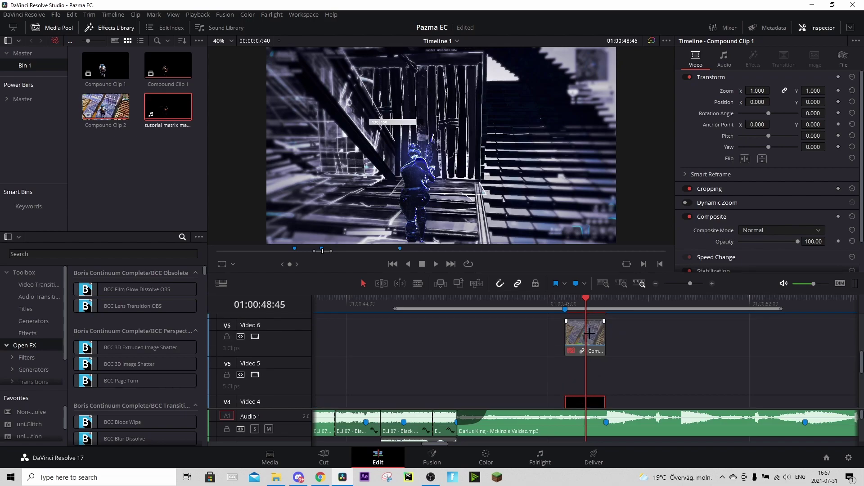
scroll(587, 356, "down", 1)
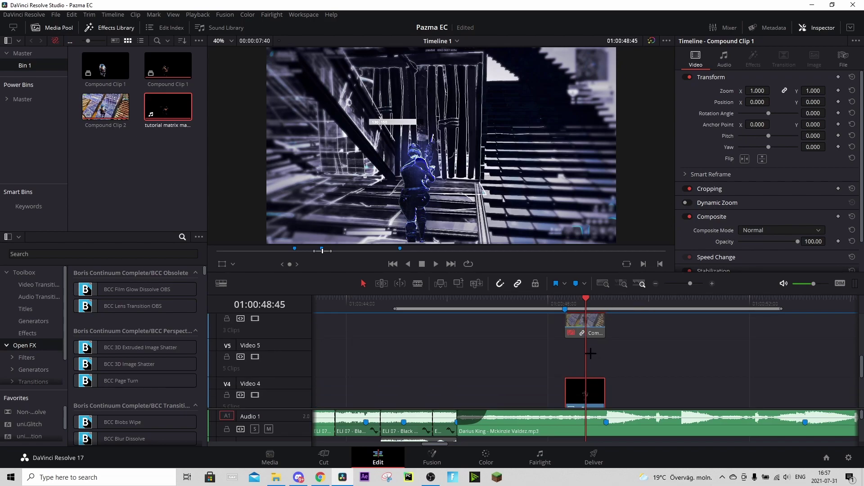
left_click_drag(689, 286, 689, 286)
left_click(28, 333)
left_click_drag(122, 290, 360, 360)
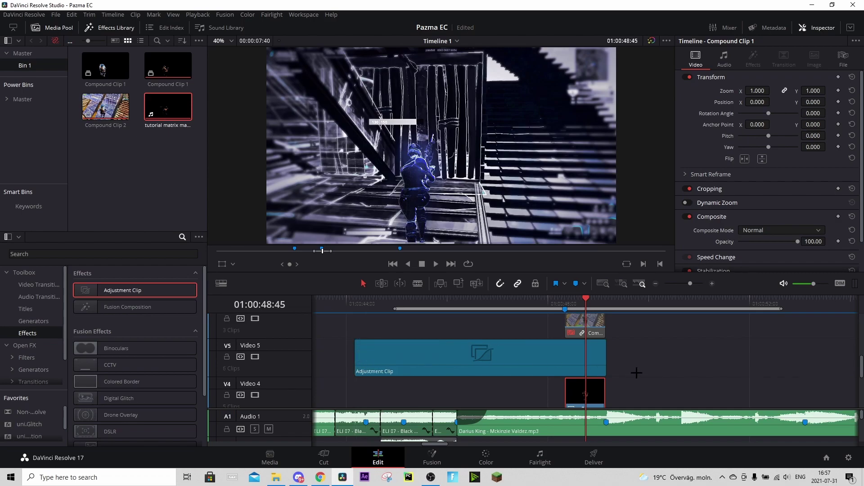
key("ctrl+s")
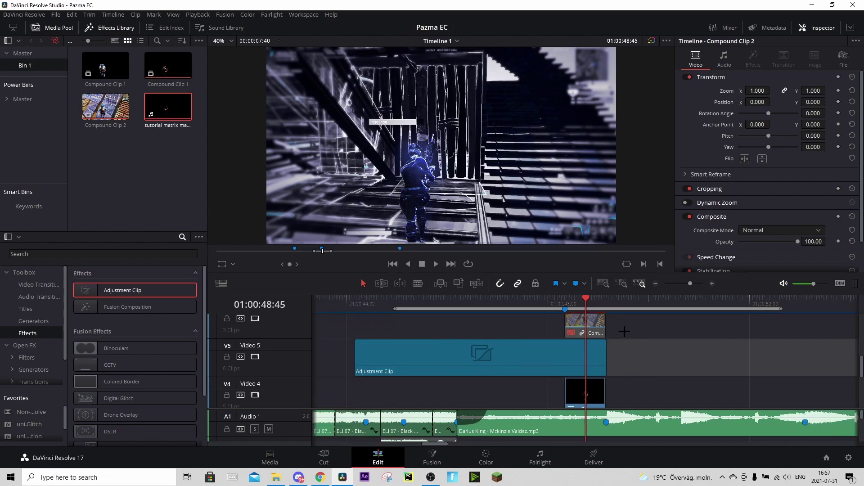
Paste the copied Transform, S_Flicker and S_Shake nodes into the adjustment clip's Fusion composition and insert them between MediaIn1 and MediaOut1
left_click(543, 372)
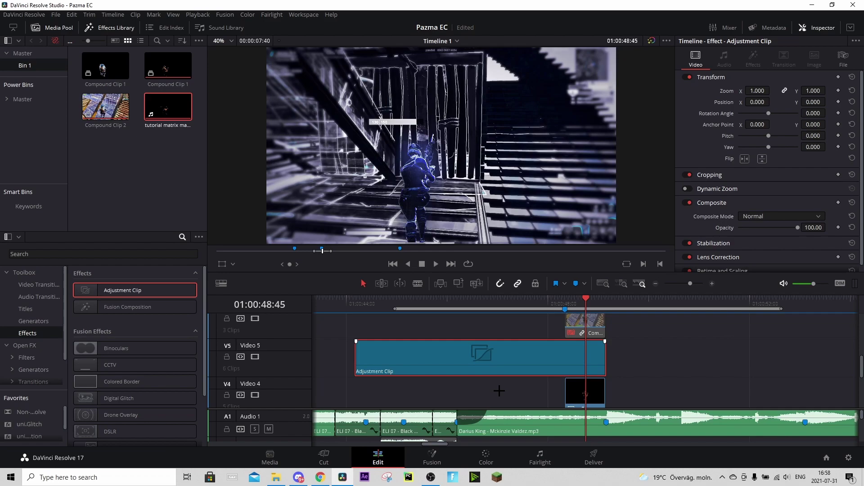
left_click(522, 308)
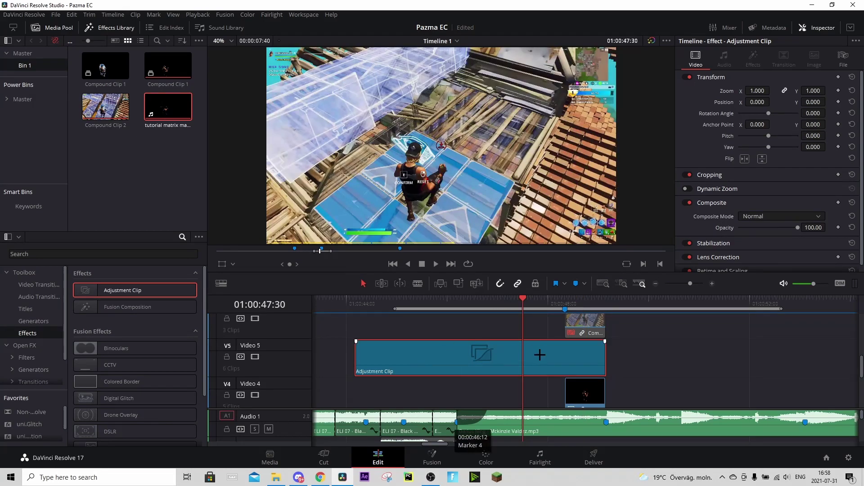
left_click_drag(517, 309, 518, 310)
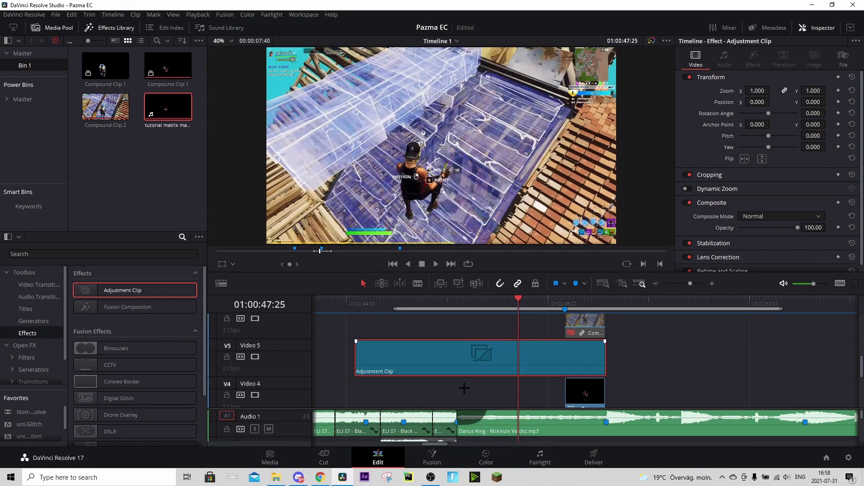
left_click(431, 457)
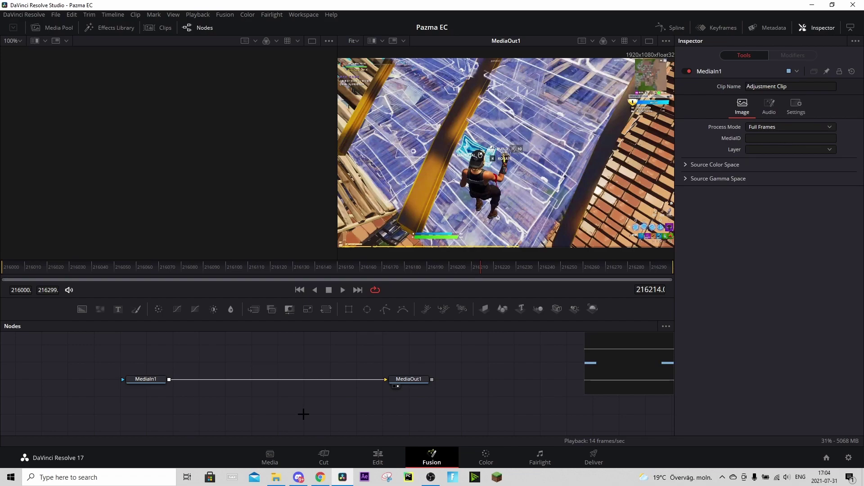
key("ctrl+v")
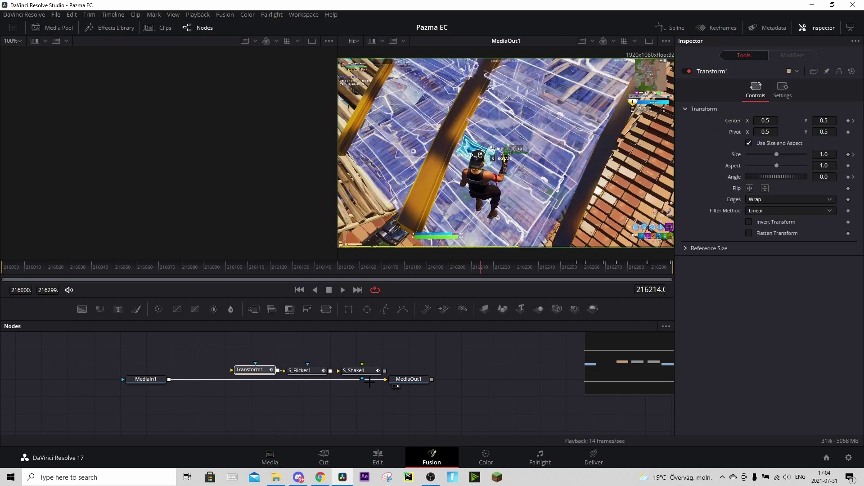
left_click_drag(385, 381, 259, 370)
left_click_drag(417, 380, 393, 373)
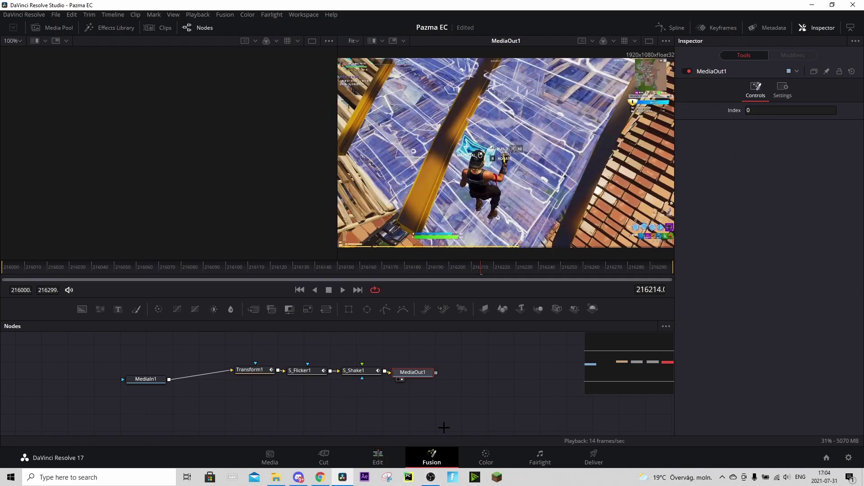
Back on the Edit page, trim the adjustment clip's start to about one second before Marker 3
left_click(378, 457)
scroll(383, 378, "down", 1)
left_click_drag(355, 363, 506, 364)
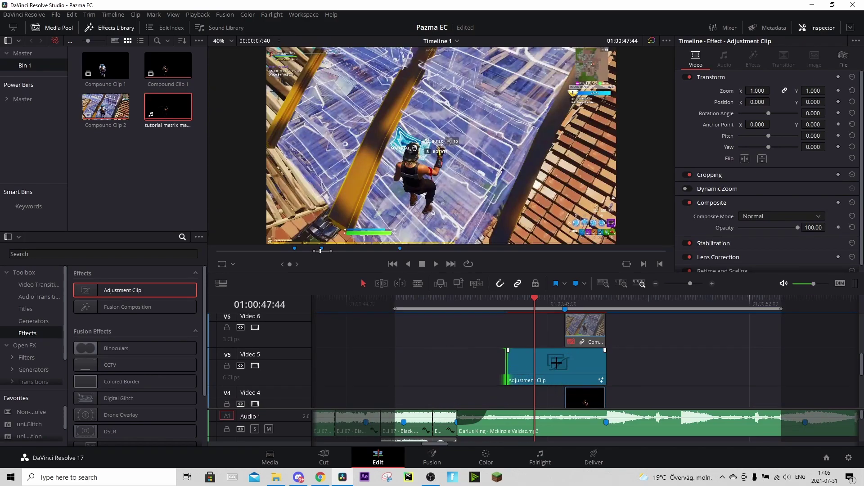
Enable the compound clip on Video 6 and play the timeline through the transition
left_click_drag(689, 283, 694, 281)
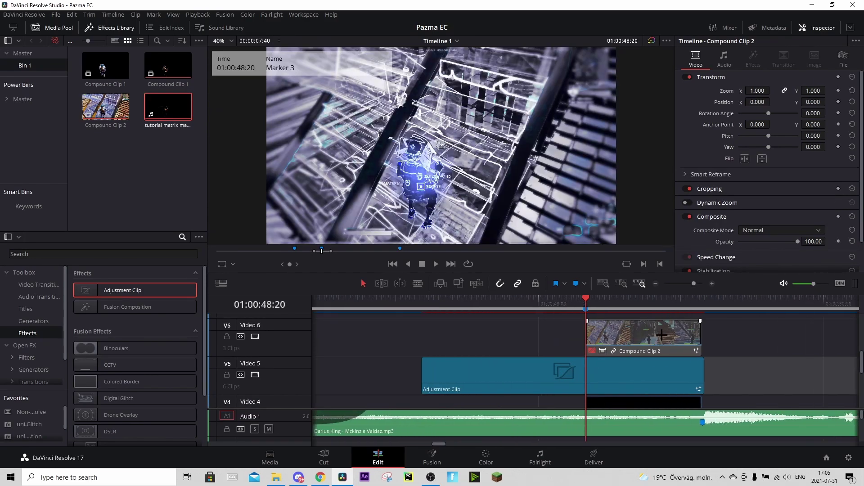
left_click(663, 336)
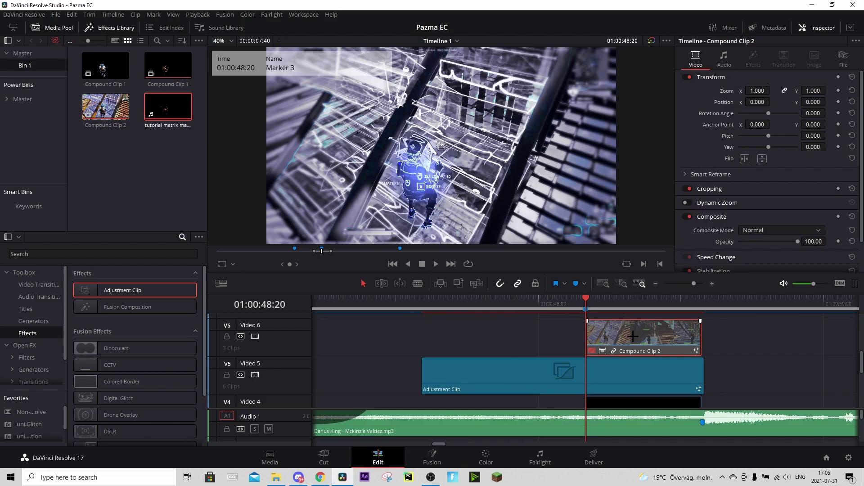
key("d")
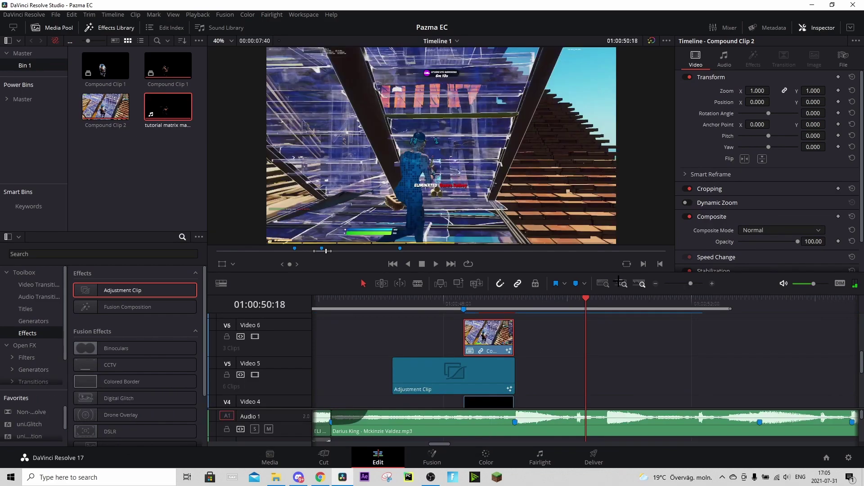
left_click(468, 301)
key("space")
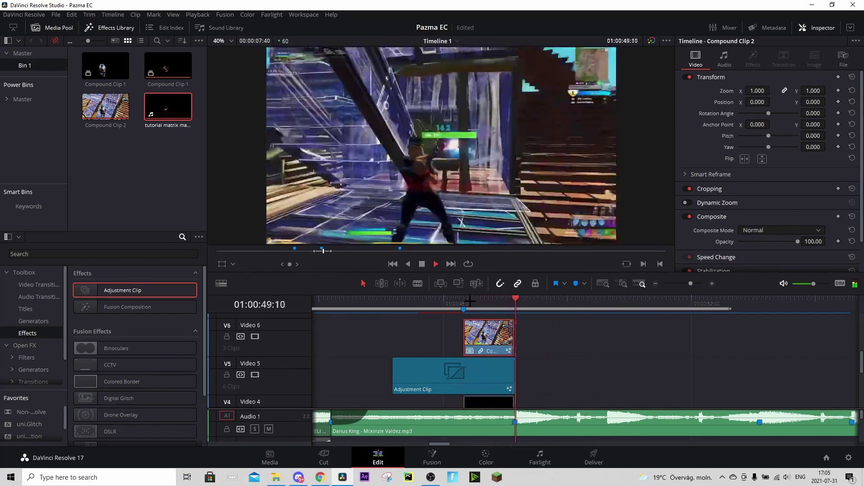
key("space")
Add a second Adjustment Clip on Video 5 directly after the first one and open it in Fusion
scroll(573, 330, "down", 2)
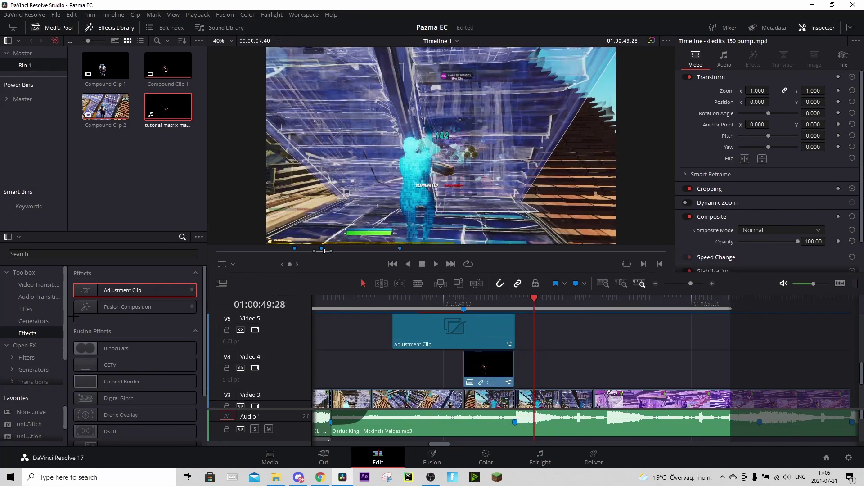
left_click_drag(119, 292, 531, 329)
scroll(572, 354, "up", 2)
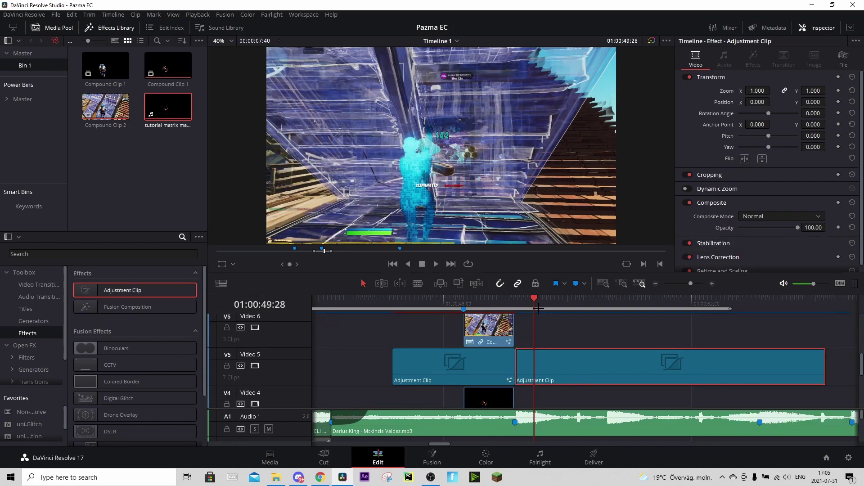
left_click(548, 325)
left_click(428, 456)
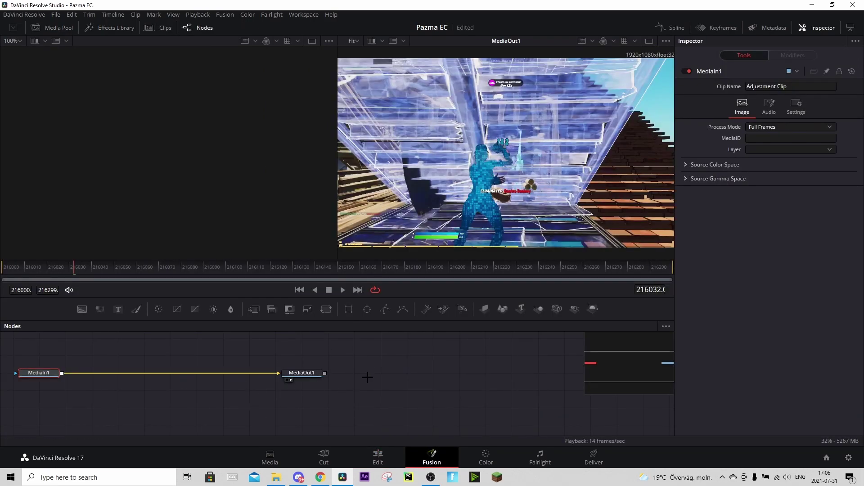
Paste the copied S_Shake, S_Flicker and S_DuoTone nodes, insert them between MediaIn1 and MediaOut1, and return to the Edit page
key("ctrl+v")
left_click_drag(124, 374, 124, 386)
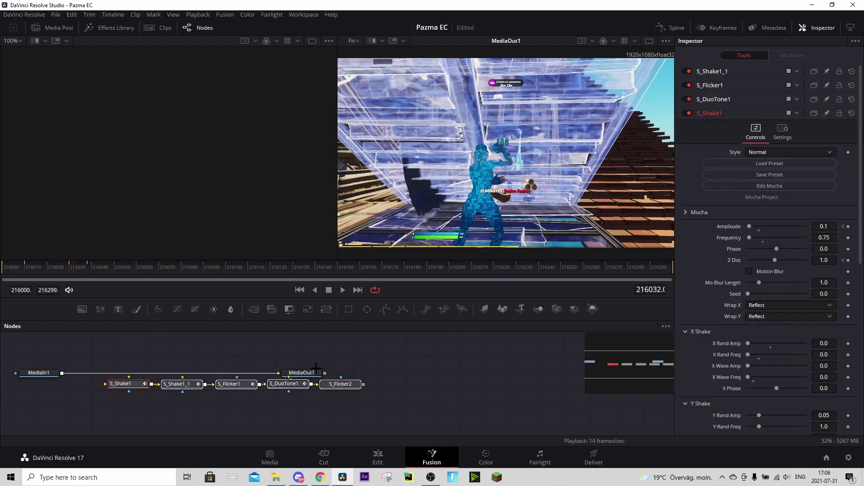
left_click_drag(311, 373, 450, 392)
left_click(377, 457)
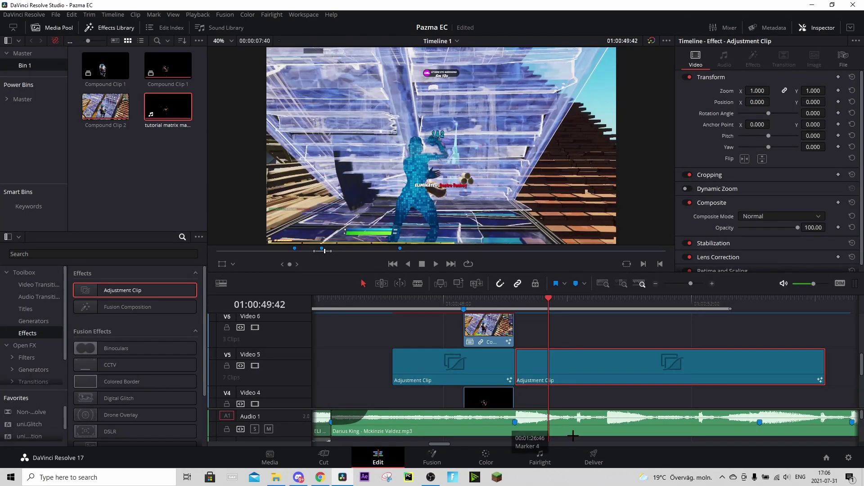
right_click(572, 378)
left_click(562, 359)
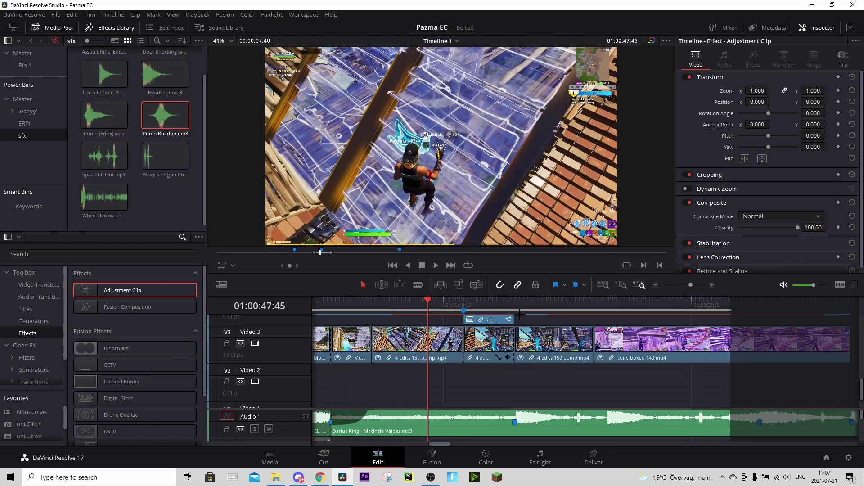
Add Pump Buildup.mp3 from the sfx bin to Audio 2 so it spans the compound clip transition
left_click_drag(502, 311, 485, 311)
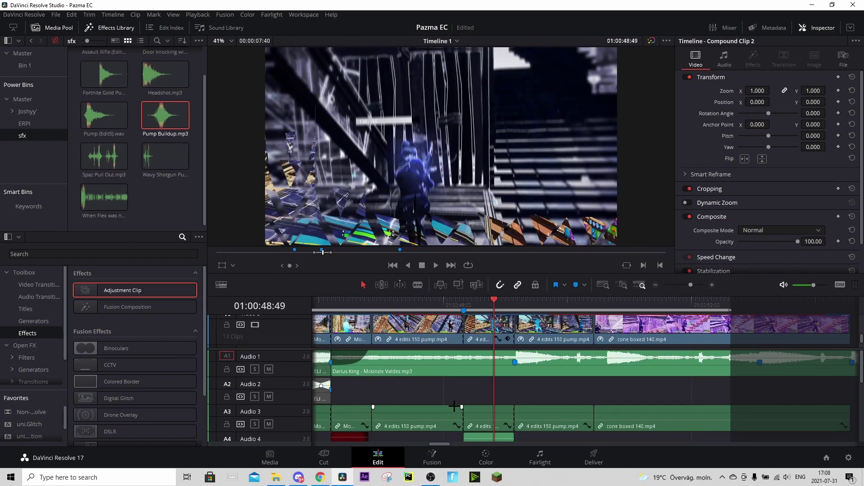
left_click(131, 117)
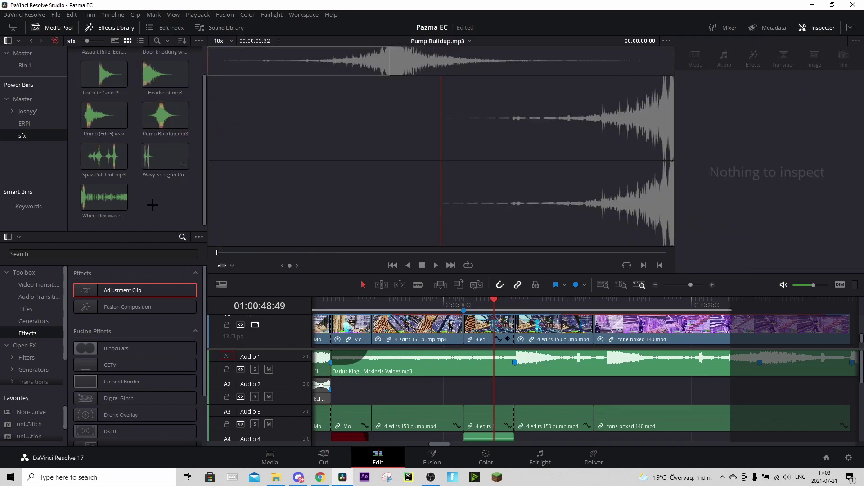
left_click(507, 381)
left_click_drag(165, 116, 427, 398)
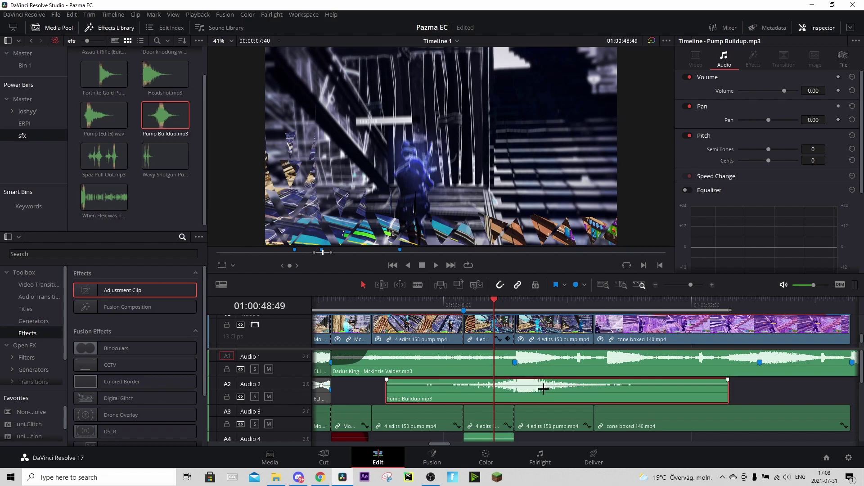
Play the transition at closer timeline zoom to check the timing of the Pump Buildup sound
left_click(711, 285)
key("space")
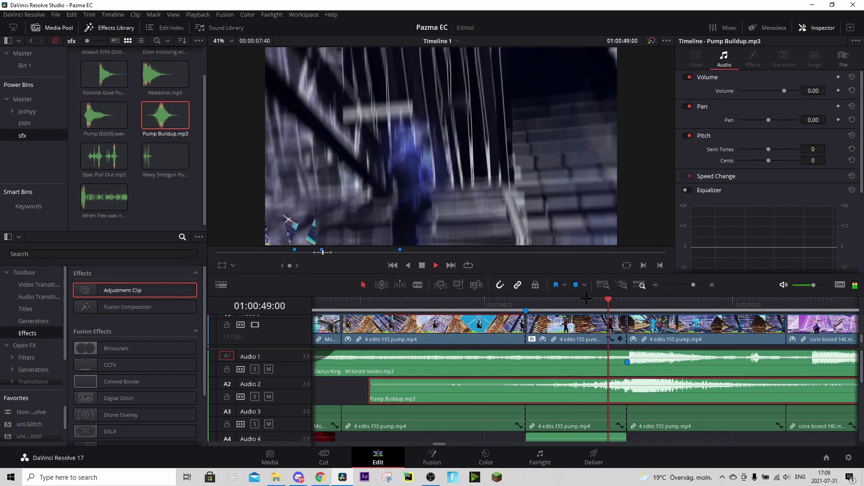
key("space")
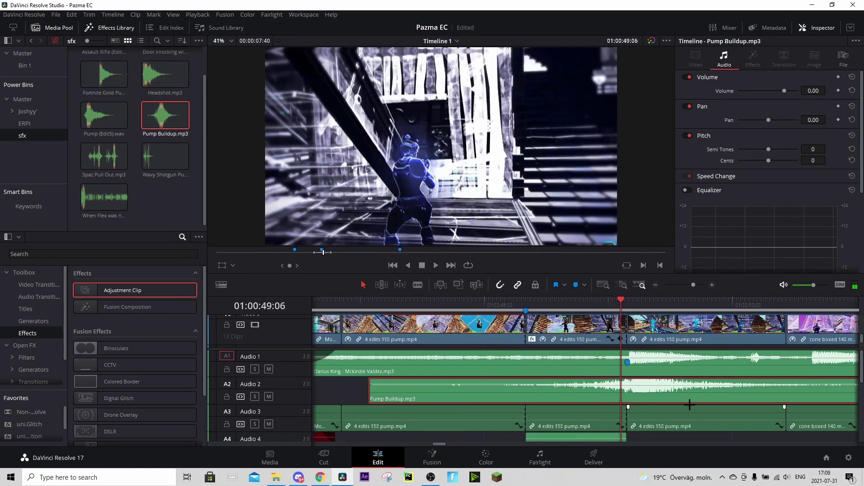
Add a marker at the loudest peak of Pump Buildup.mp3 and align it with Marker 4 on the Audio 1 music
left_click_drag(580, 305, 571, 302)
key("space")
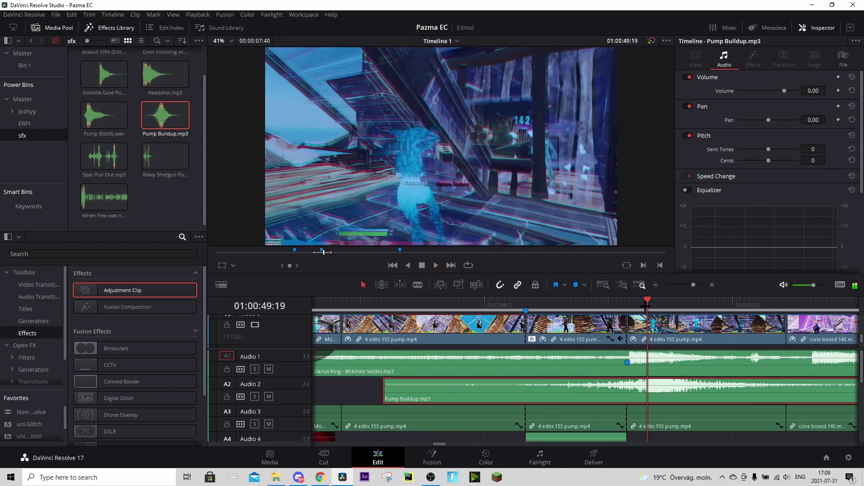
key("m")
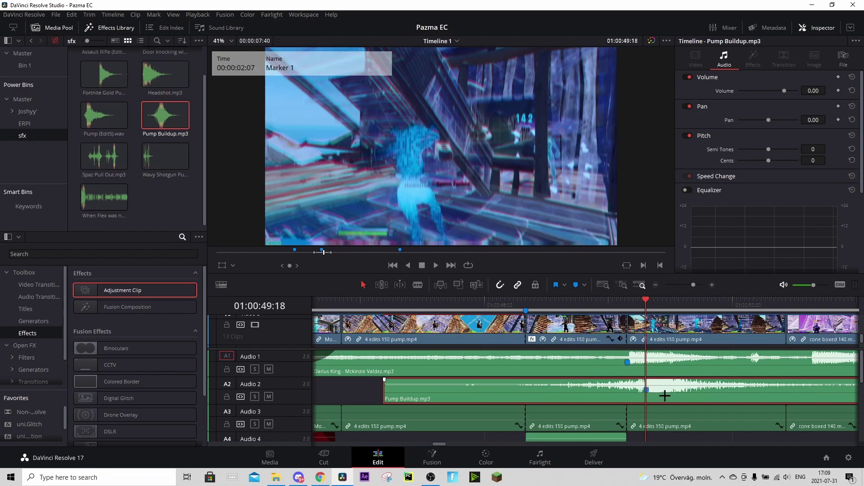
left_click_drag(678, 393, 658, 394)
Play the transition from shortly after its start to check the realigned Pump Buildup sound against the music
left_click_drag(645, 299, 540, 297)
key("space")
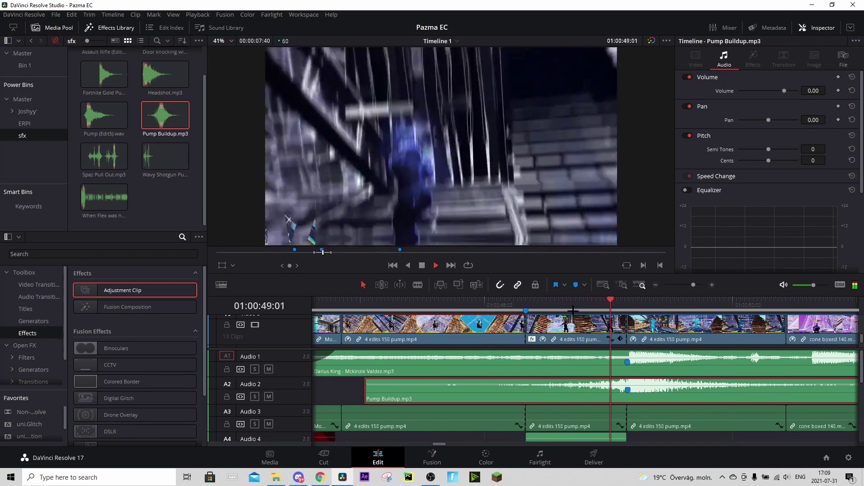
key("space")
scroll(692, 333, "up", 2)
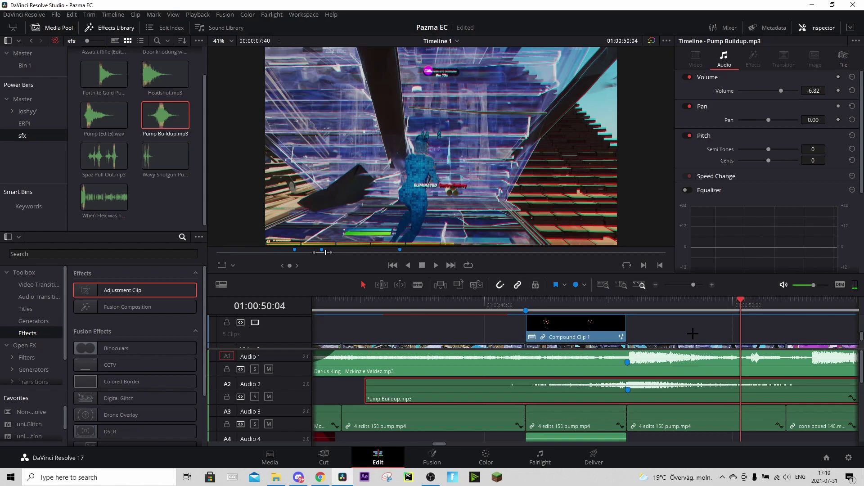